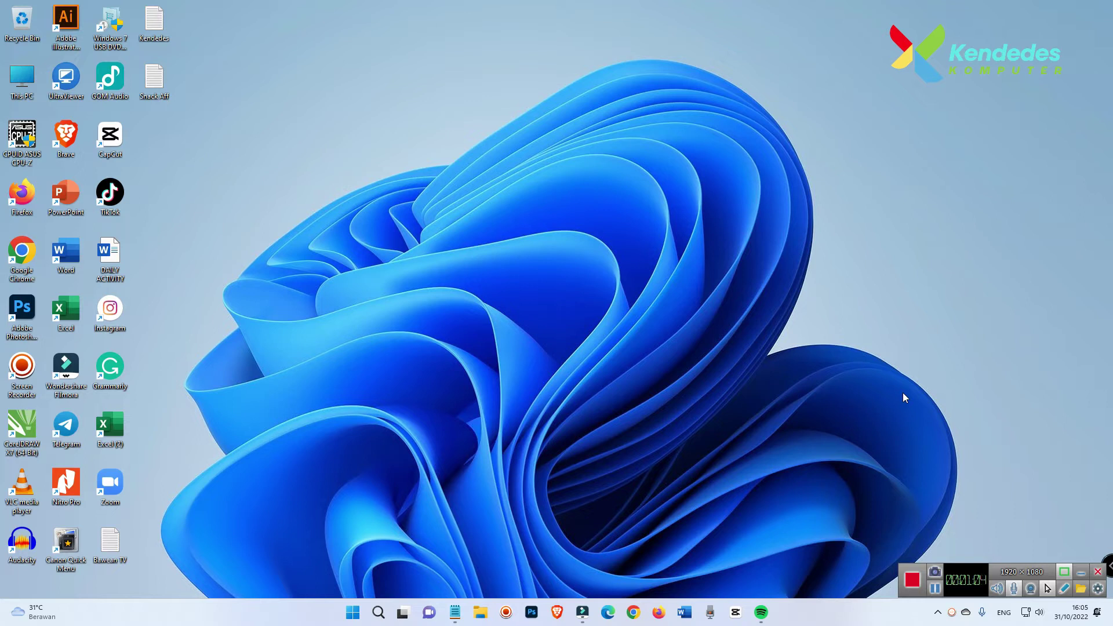
Switch to Chrome, search the web for "driverindetifier" and open the official DriverIdentifier website from the results
{"action": "left_click", "coordinate": [633, 613]}
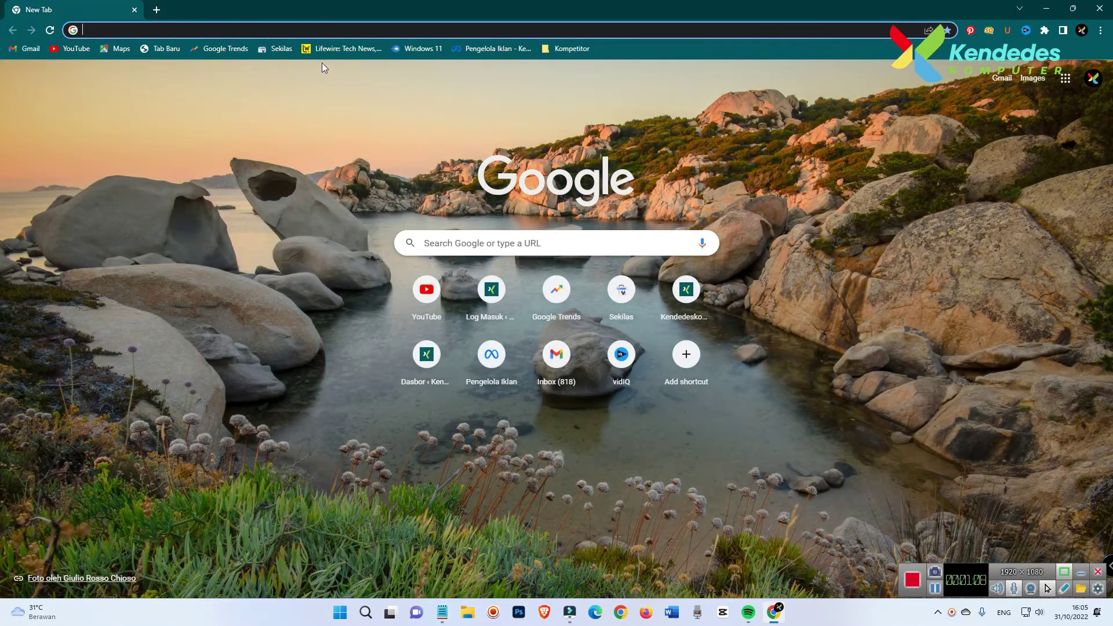
{"action": "type", "text": "driver"}
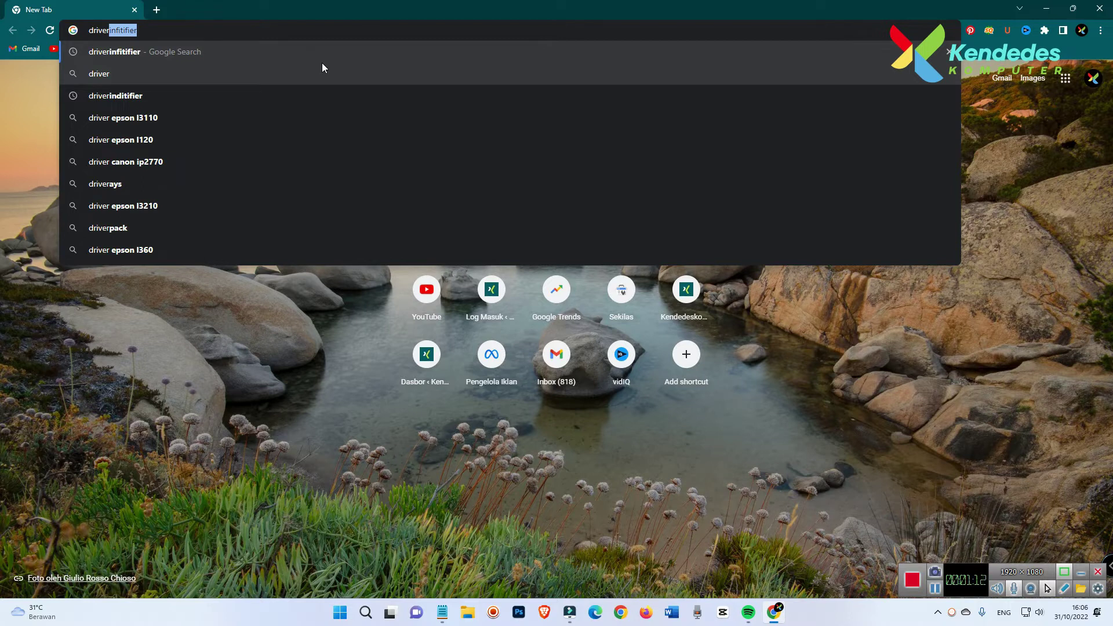
{"action": "type", "text": "indetifier"}
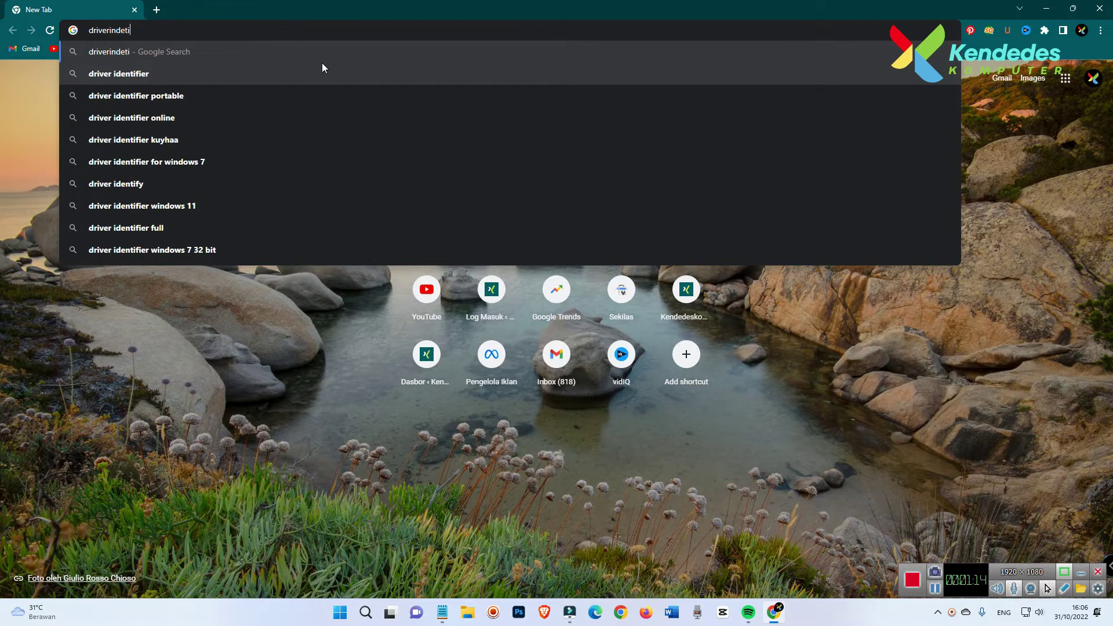
{"action": "key", "text": "Return"}
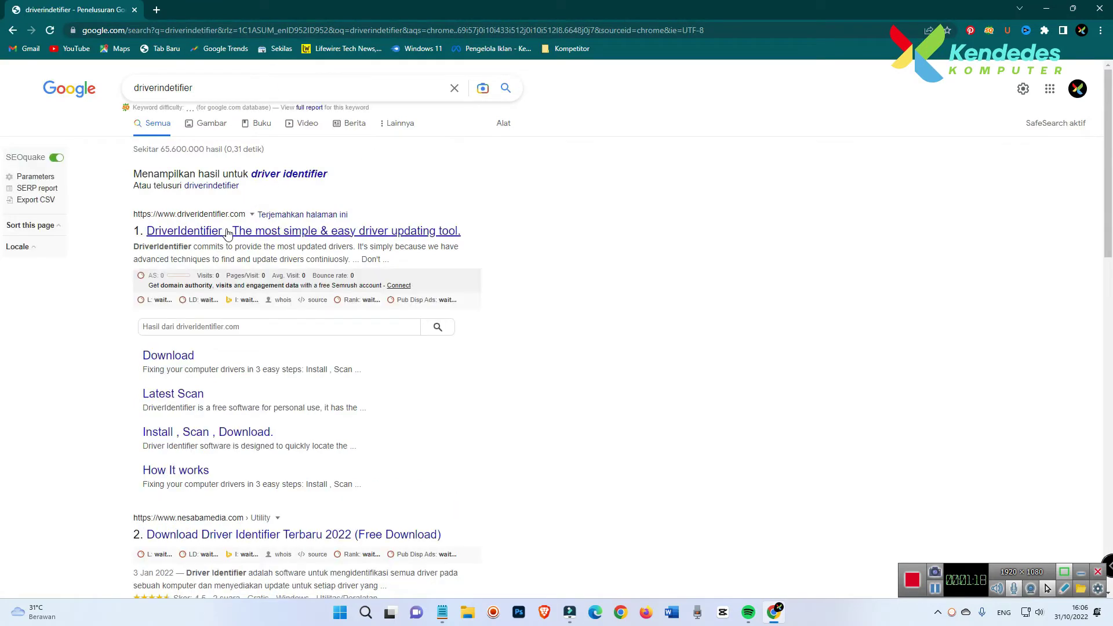
{"action": "left_click", "coordinate": [230, 231]}
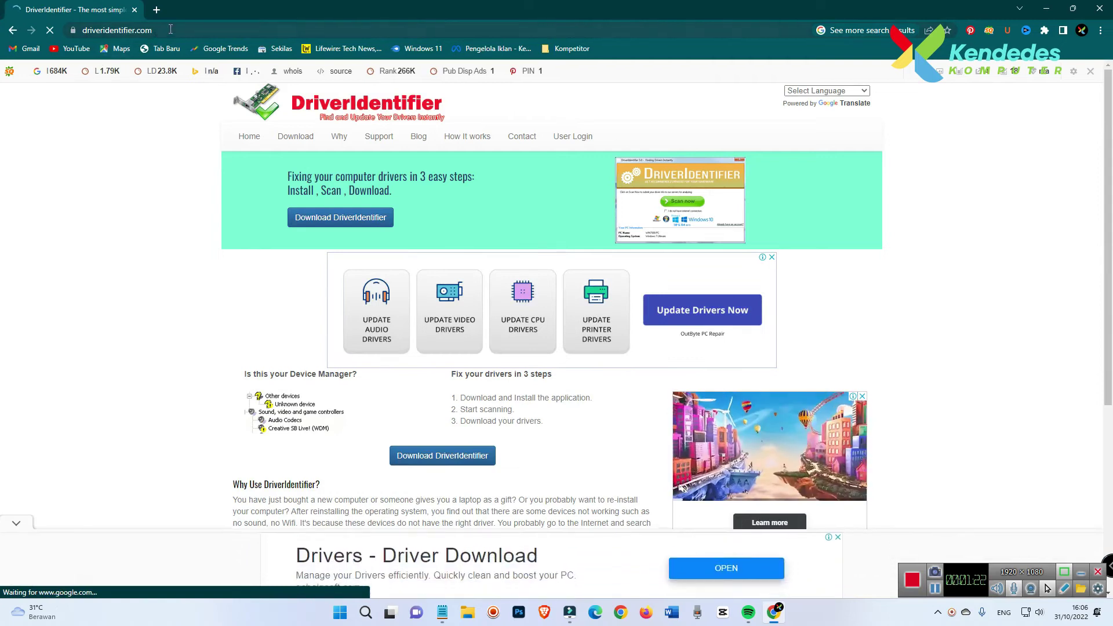
Download the DriverIdentifier installer from the site's home page
{"action": "left_click", "coordinate": [133, 30]}
{"action": "left_click", "coordinate": [115, 218]}
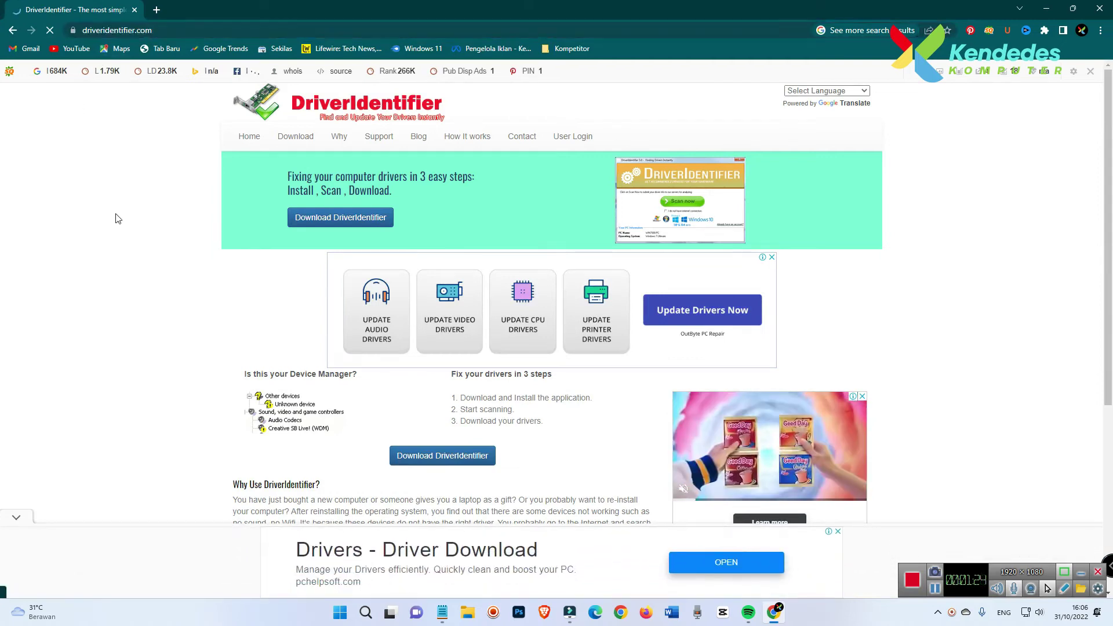
{"action": "scroll", "coordinate": [138, 252], "scroll_direction": "down", "scroll_amount": 1}
{"action": "scroll", "coordinate": [139, 253], "scroll_direction": "down", "scroll_amount": 1}
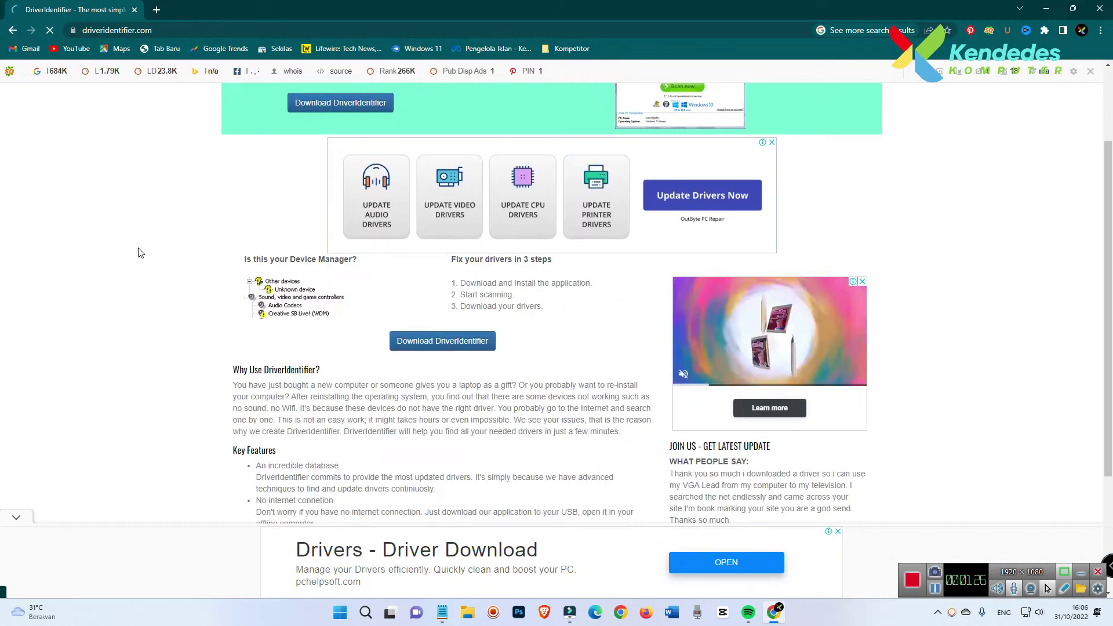
{"action": "scroll", "coordinate": [139, 251], "scroll_direction": "up", "scroll_amount": 2}
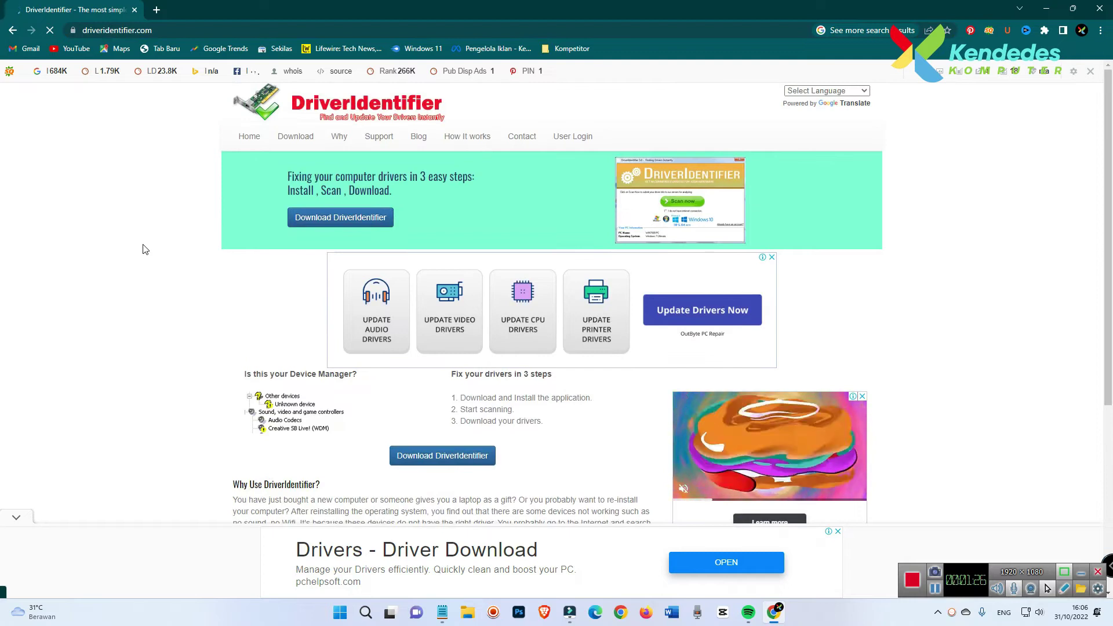
{"action": "left_click", "coordinate": [332, 219]}
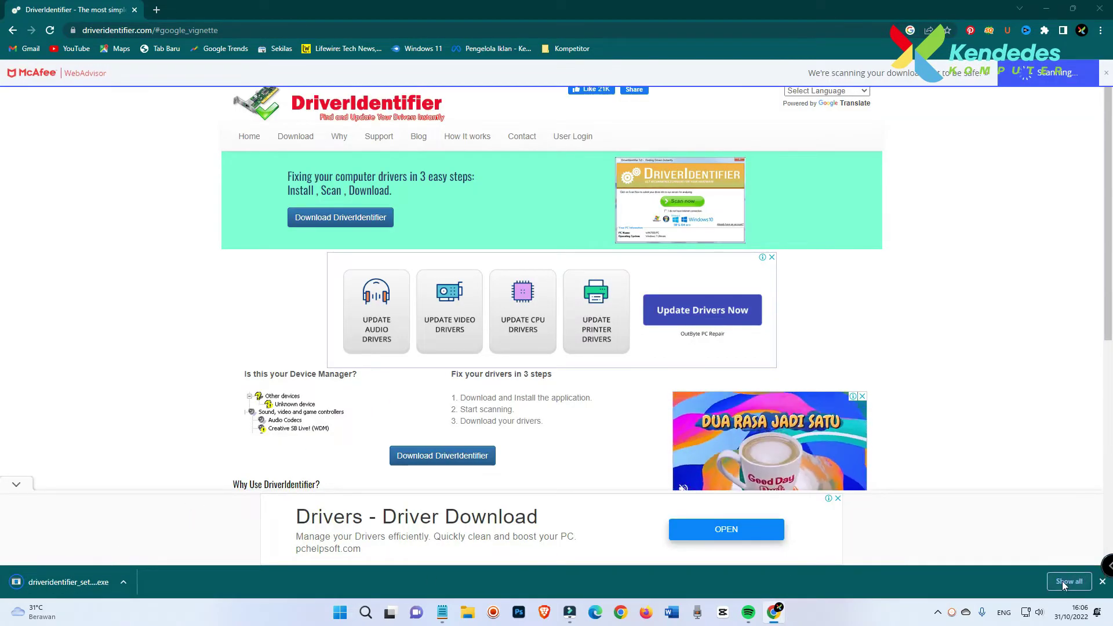
Show the downloaded driveridentifier_setup.exe in its folder, then run it and complete the DriverIdentifier installation
{"action": "left_click", "coordinate": [1064, 581]}
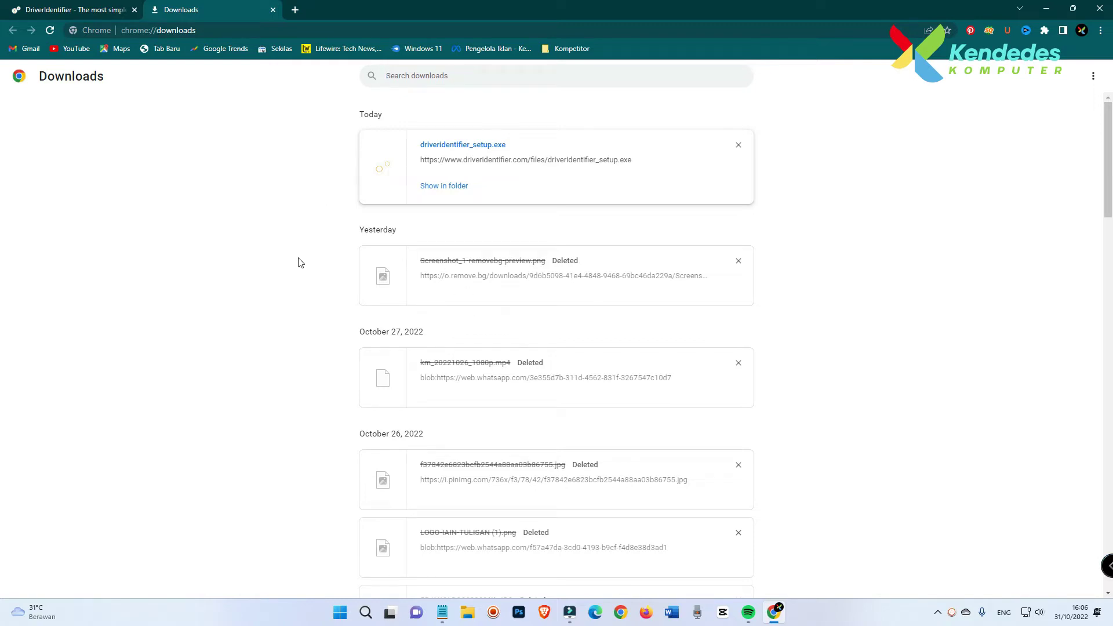
{"action": "left_click", "coordinate": [449, 187]}
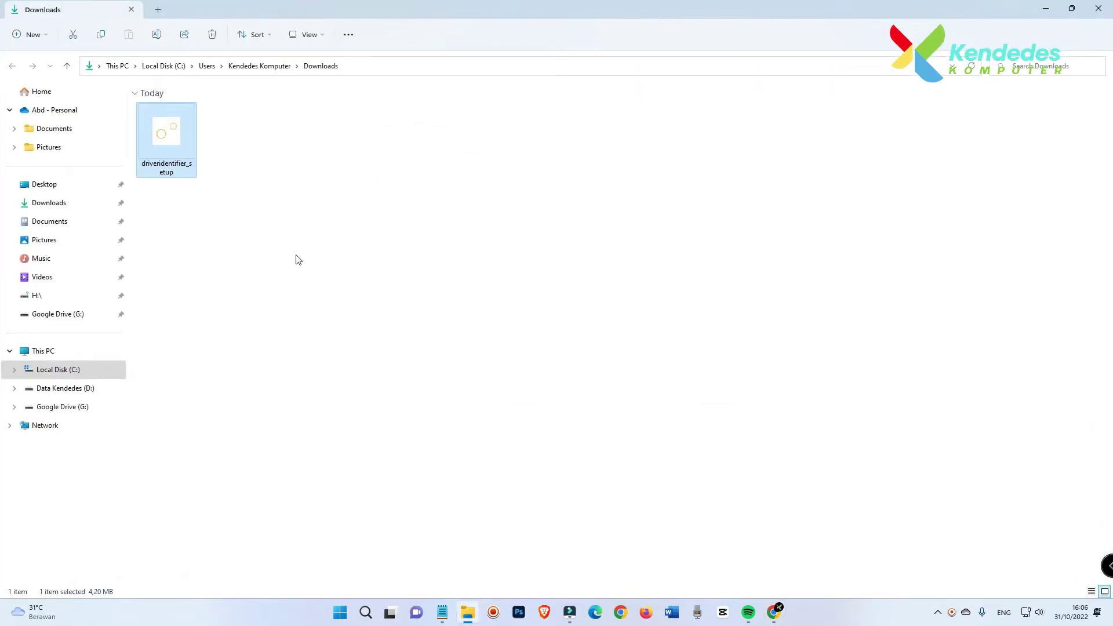
{"action": "double_click", "coordinate": [174, 134]}
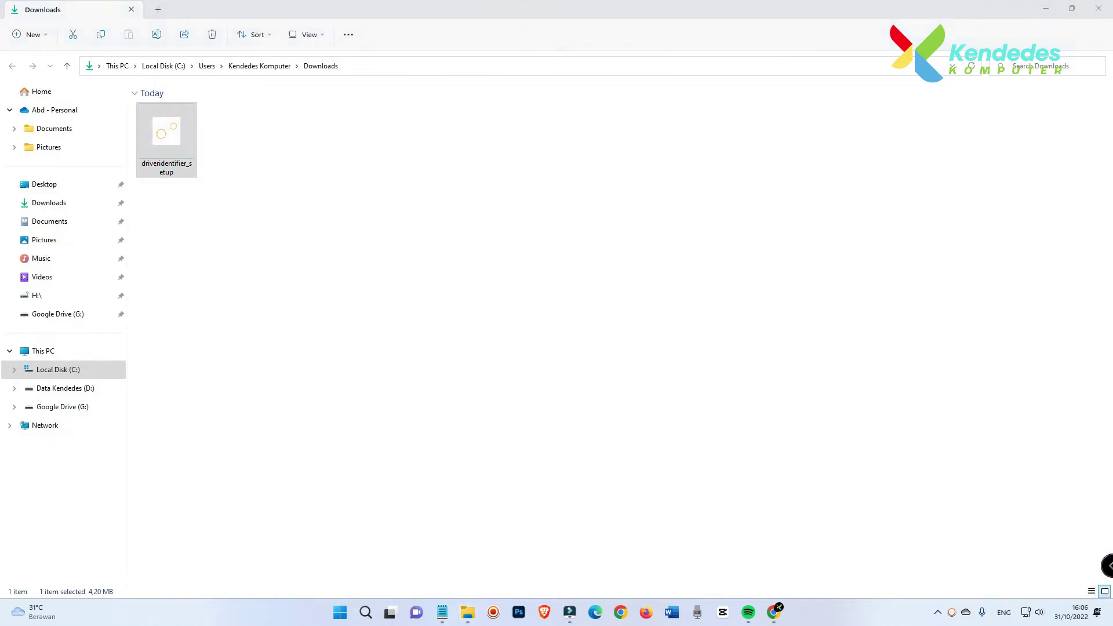
{"action": "left_click", "coordinate": [470, 361]}
{"action": "left_click", "coordinate": [625, 398]}
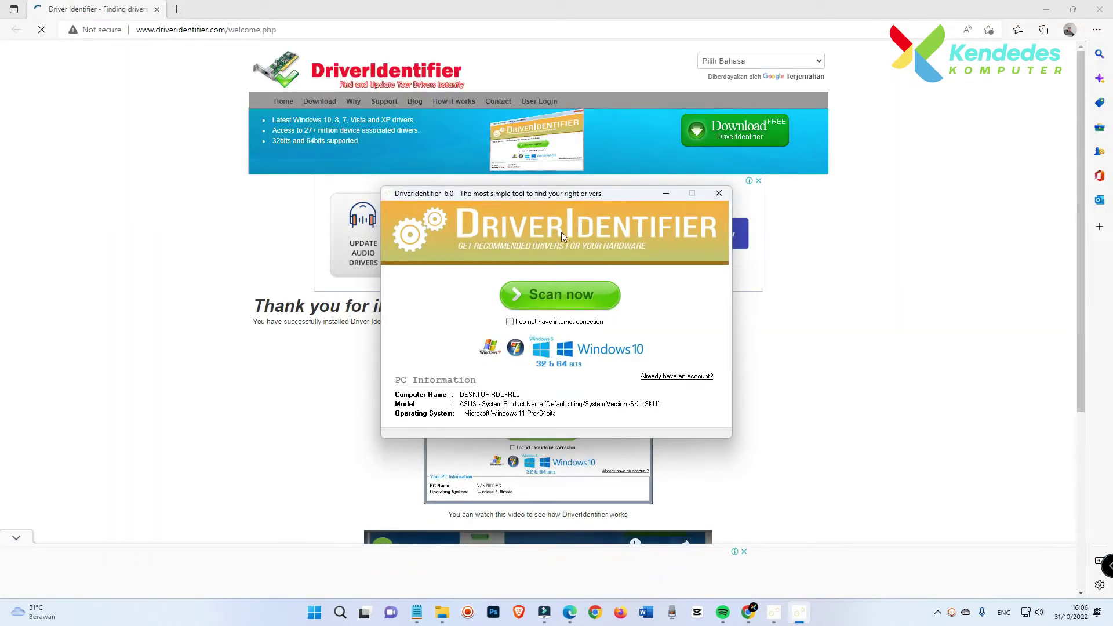
Minimize the browser and folder windows behind DriverIdentifier and start a driver scan with the internet connection in use
{"action": "left_click", "coordinate": [1047, 9]}
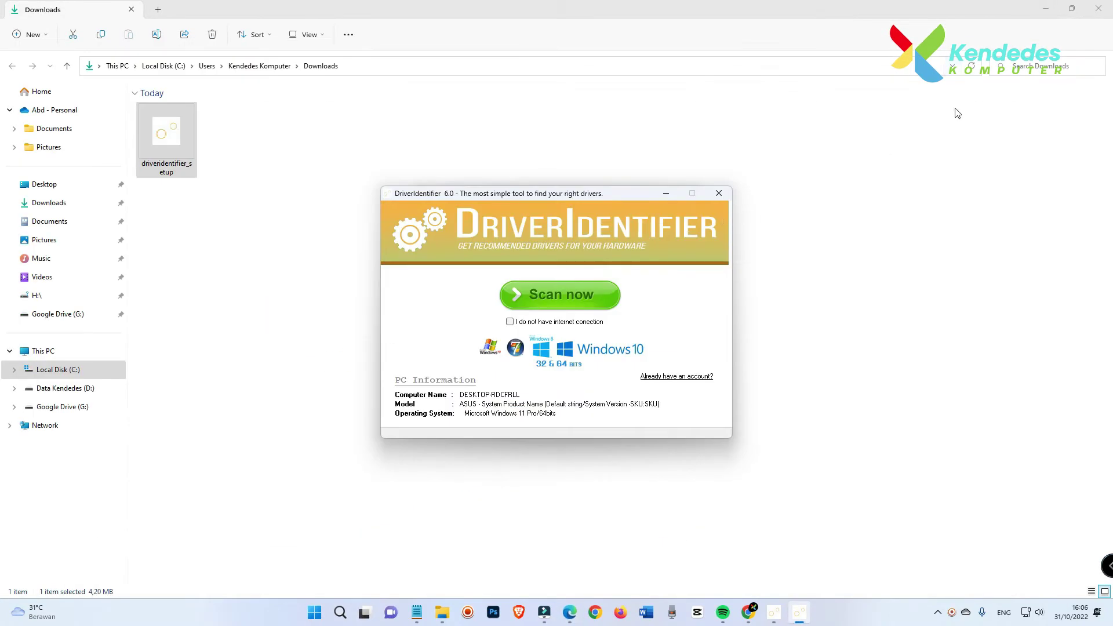
{"action": "left_click", "coordinate": [1046, 9]}
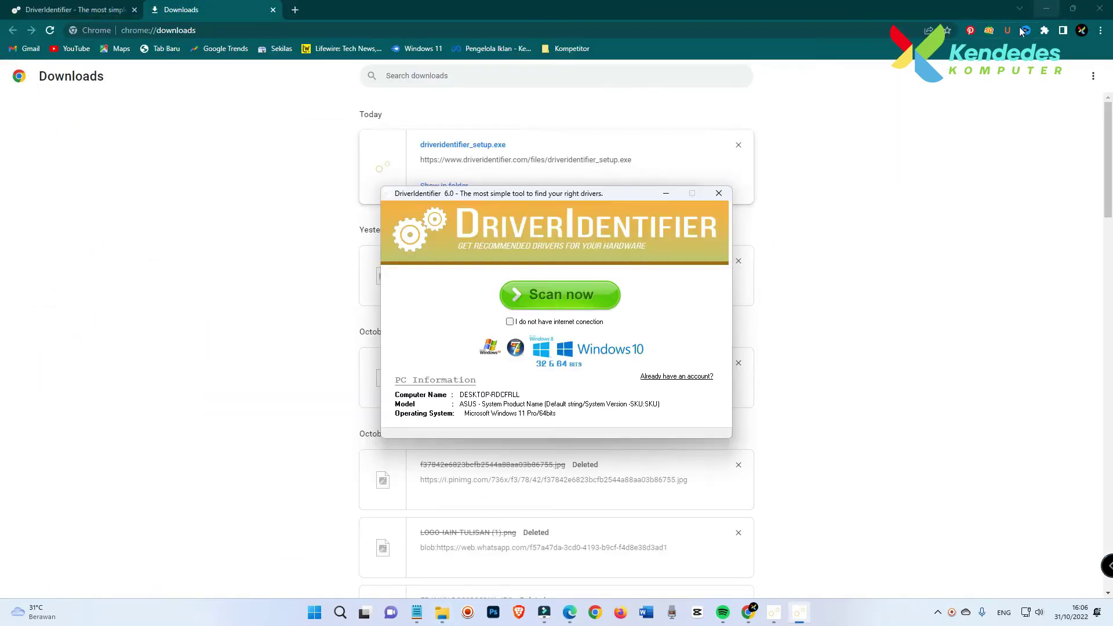
{"action": "left_click", "coordinate": [1043, 10]}
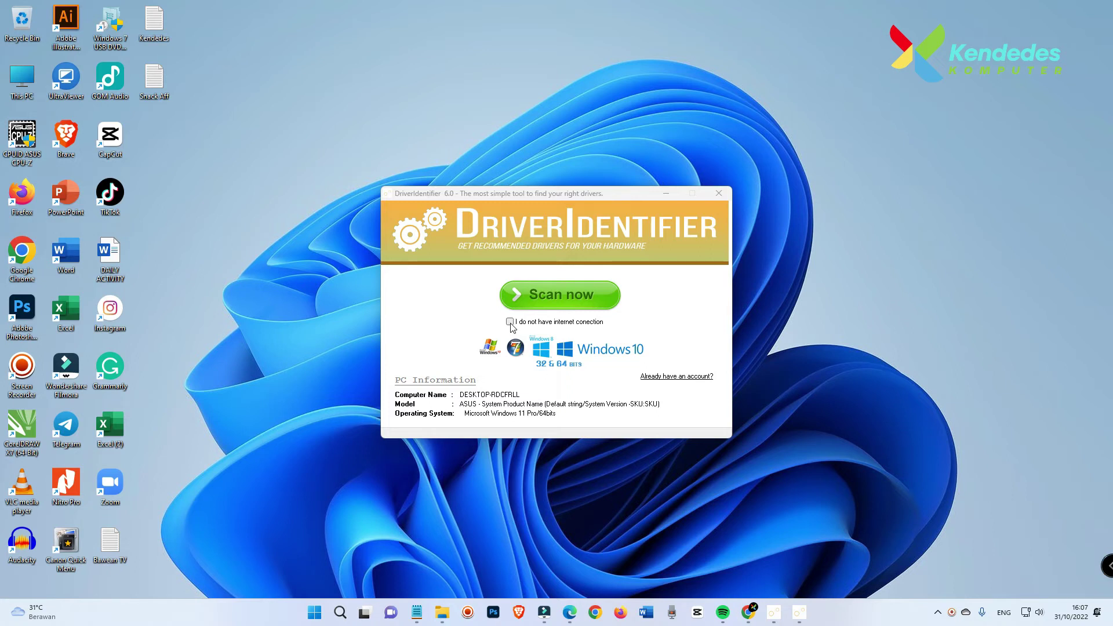
{"action": "left_click", "coordinate": [546, 297]}
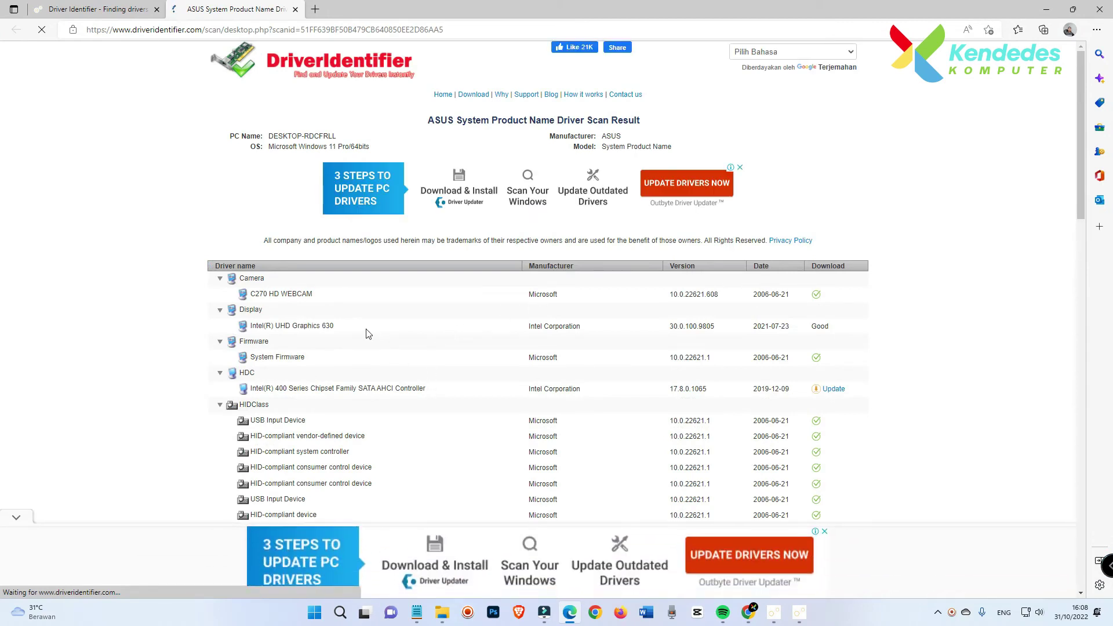
Review the driver scan result list for devices that offer an update
{"action": "scroll", "coordinate": [365, 333], "scroll_direction": "down", "scroll_amount": 12}
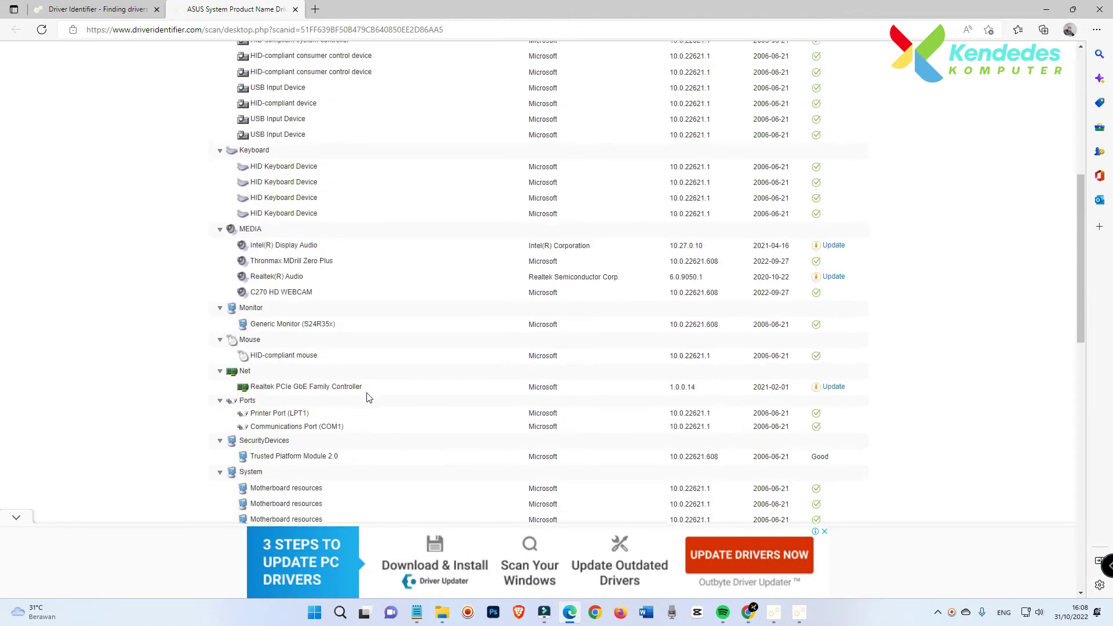
{"action": "scroll", "coordinate": [181, 373], "scroll_direction": "down", "scroll_amount": 15}
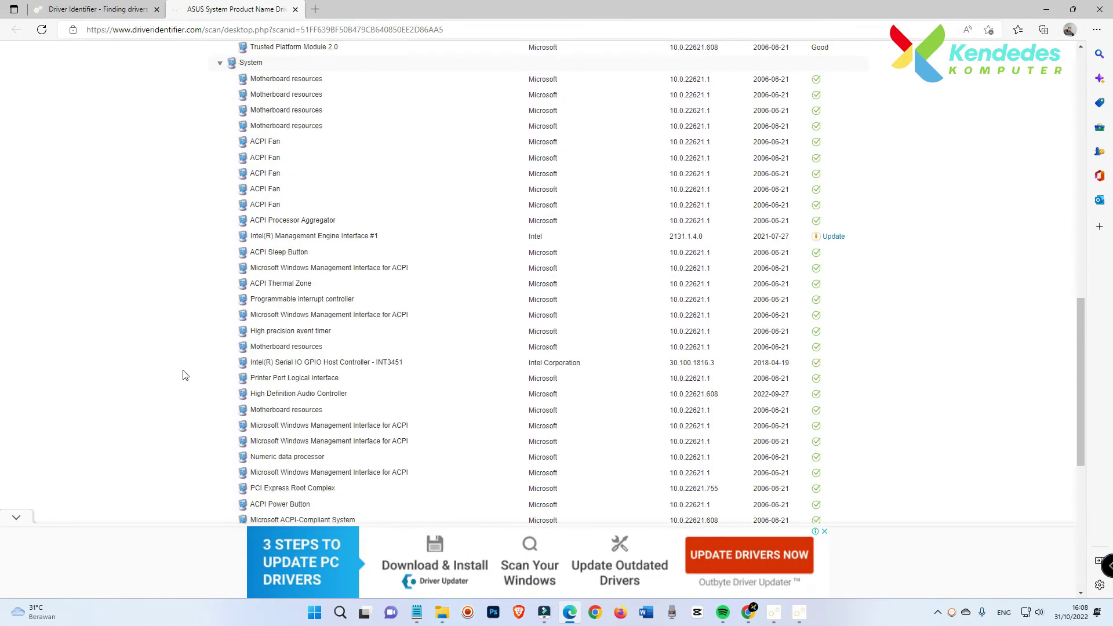
{"action": "scroll", "coordinate": [209, 391], "scroll_direction": "up", "scroll_amount": 20}
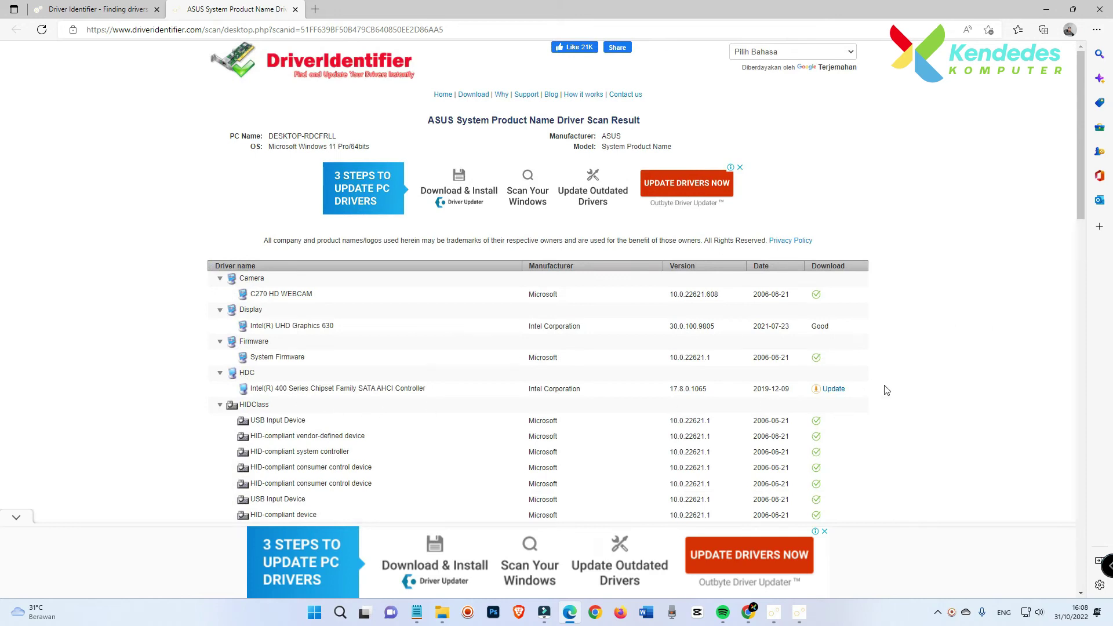
{"action": "scroll", "coordinate": [834, 377], "scroll_direction": "down", "scroll_amount": 2}
{"action": "scroll", "coordinate": [598, 368], "scroll_direction": "down", "scroll_amount": 4}
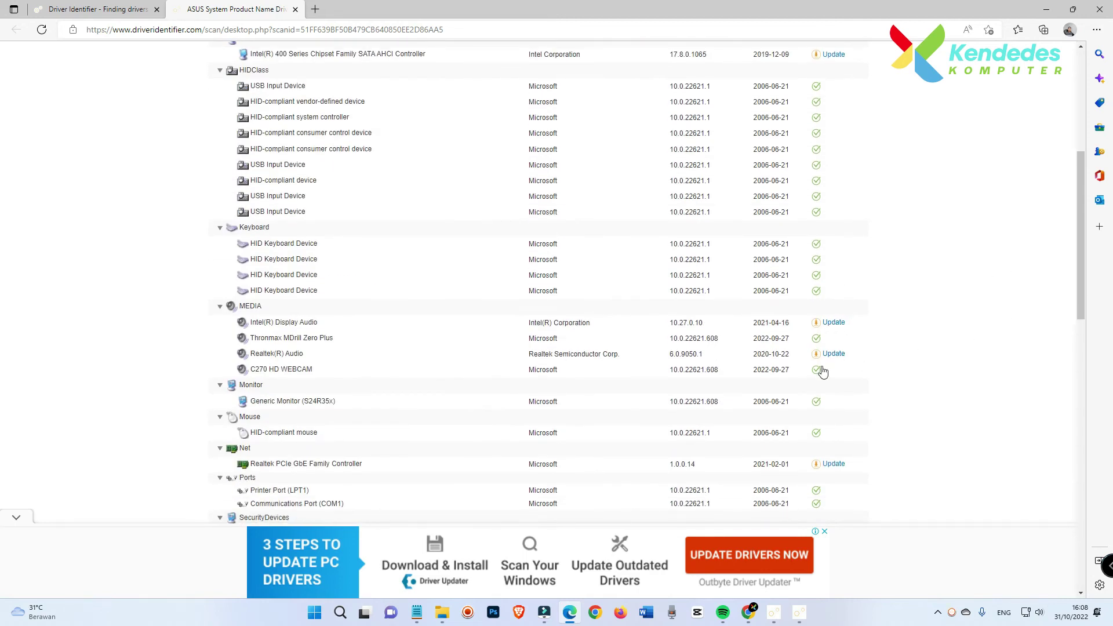
{"action": "scroll", "coordinate": [379, 381], "scroll_direction": "up", "scroll_amount": 3}
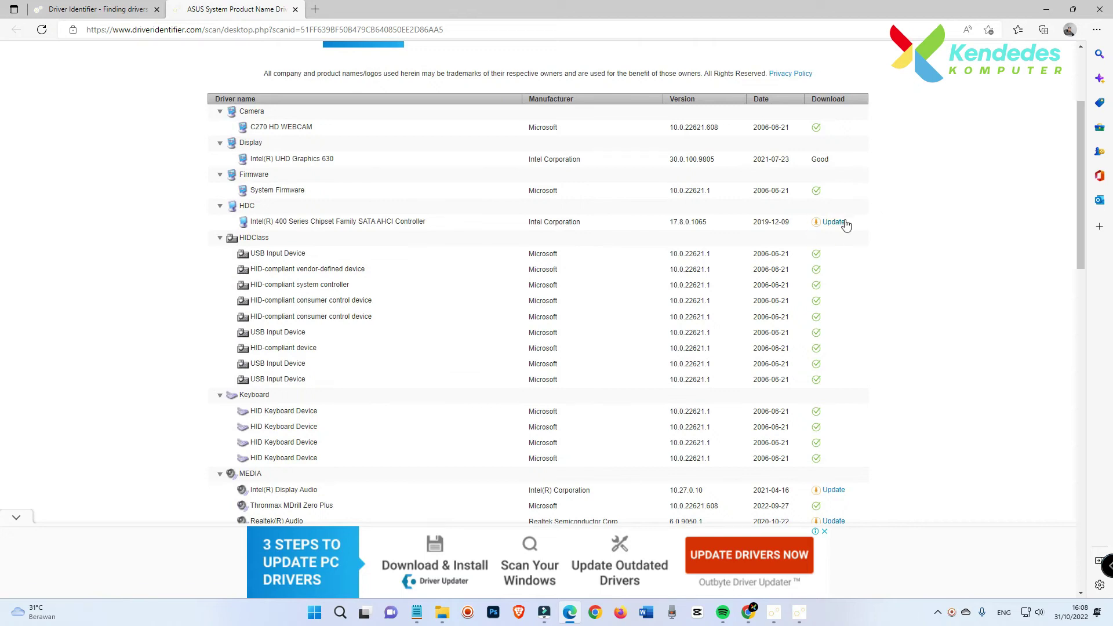
{"action": "scroll", "coordinate": [872, 338], "scroll_direction": "up", "scroll_amount": 2}
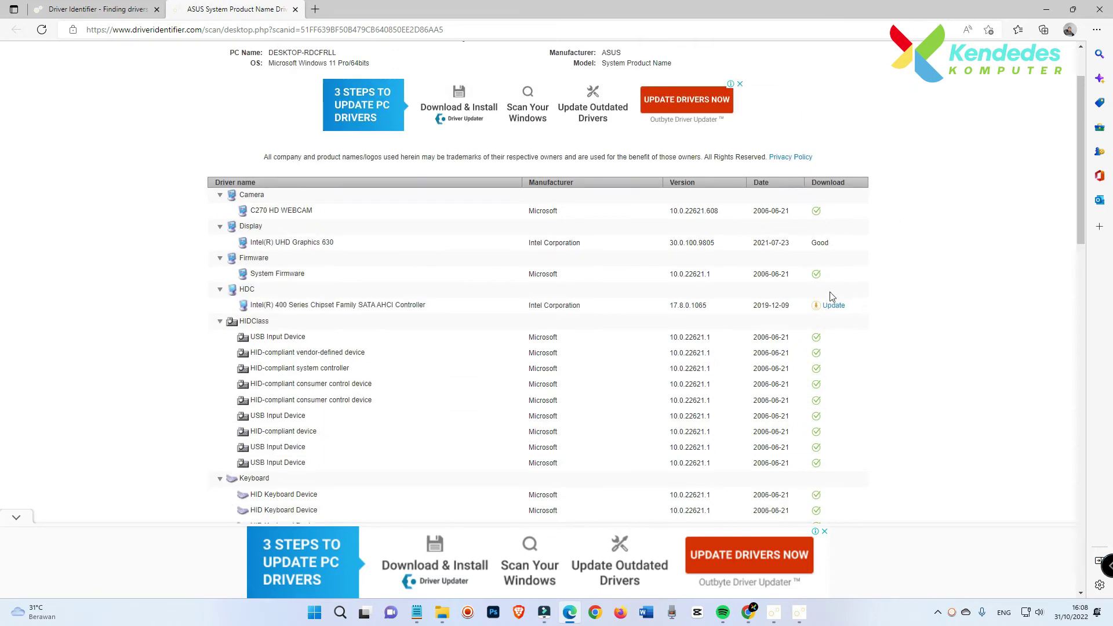
Open the update for the Intel(R) 400 Series Chipset Family SATA AHCI Controller and choose the matching driver version 18.7.1.1003
{"action": "left_click", "coordinate": [836, 306]}
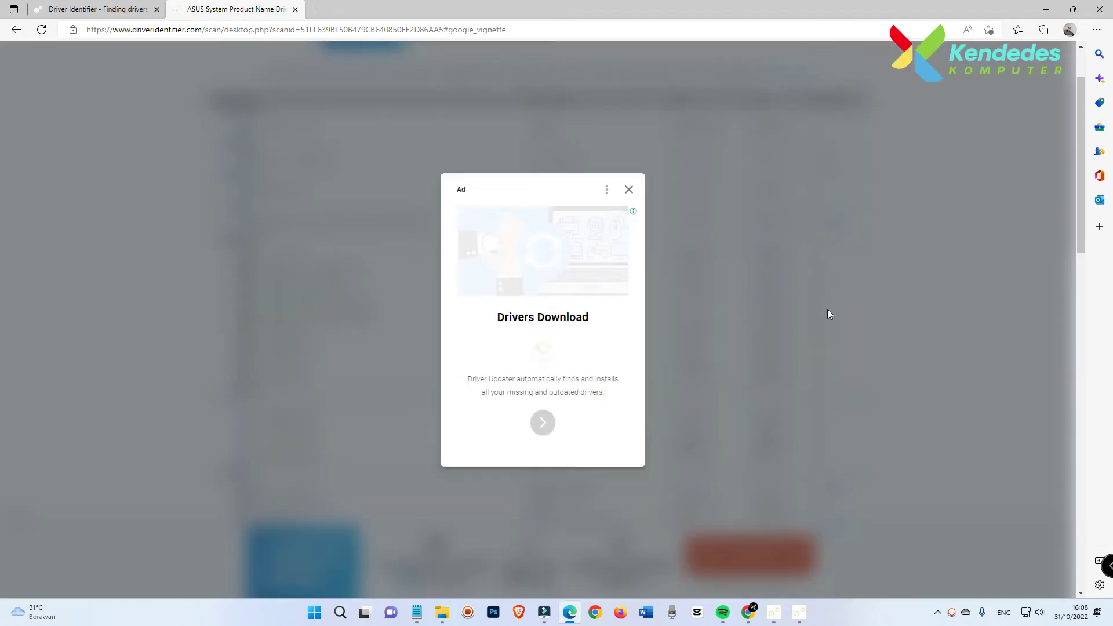
{"action": "left_click", "coordinate": [629, 190]}
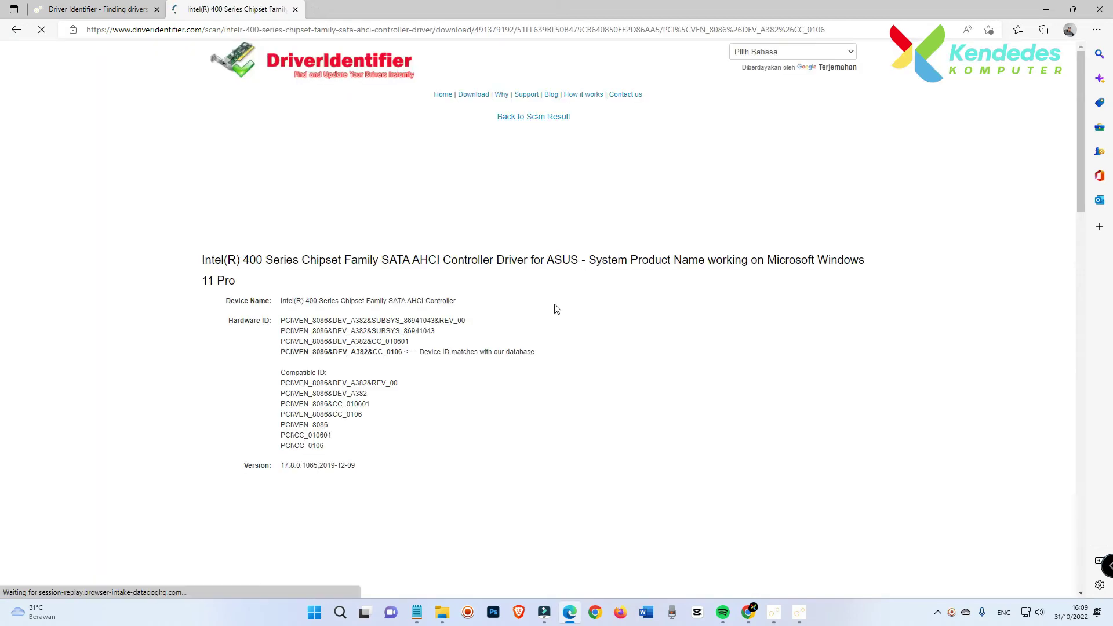
{"action": "scroll", "coordinate": [557, 309], "scroll_direction": "down", "scroll_amount": 7}
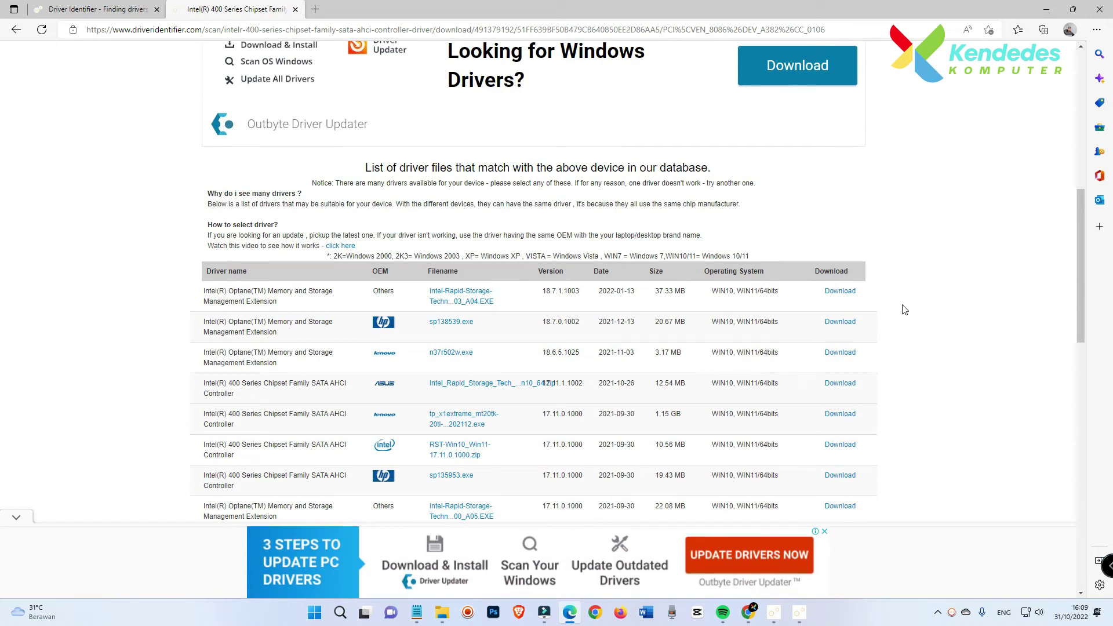
{"action": "left_click", "coordinate": [841, 291]}
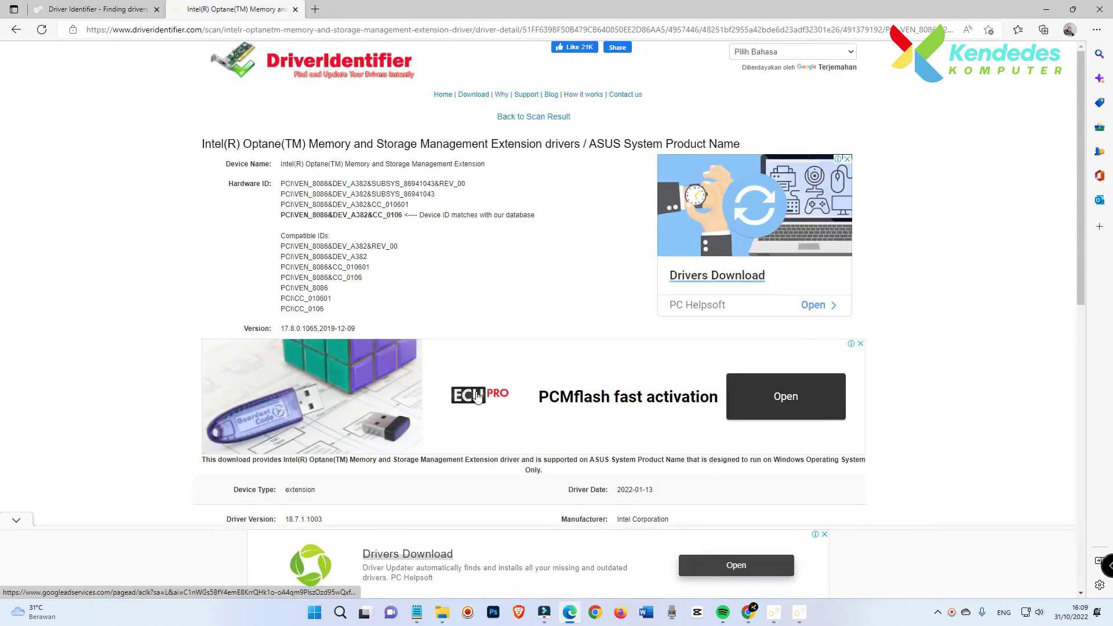
Check the details of the Intel(R) Optane(TM) Memory and Storage Management Extension driver and request its download from the OEM
{"action": "scroll", "coordinate": [493, 383], "scroll_direction": "down", "scroll_amount": 6}
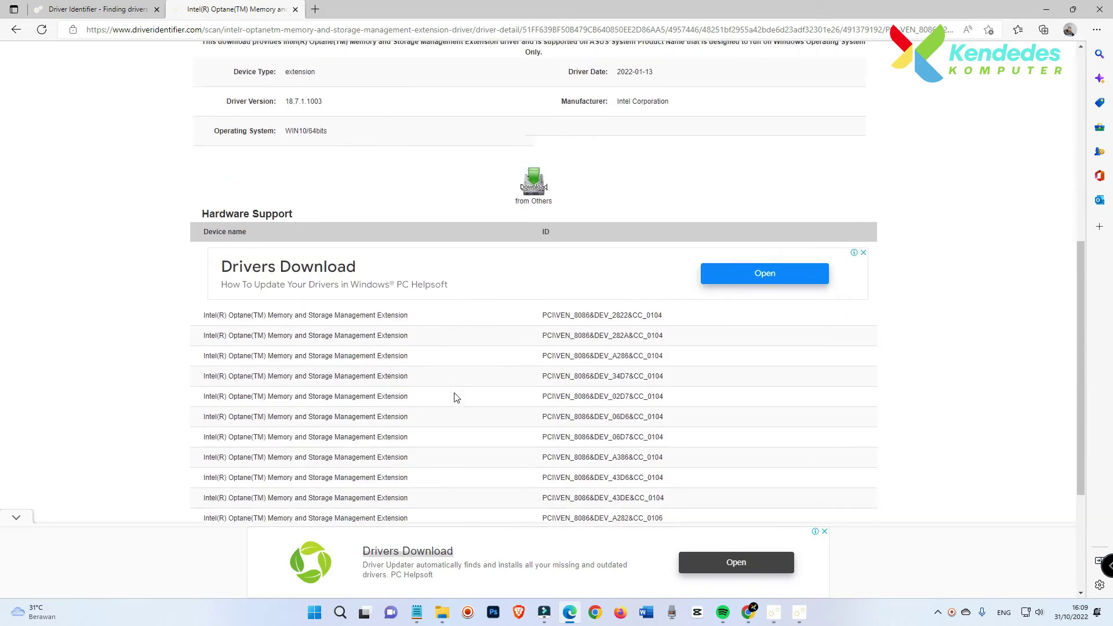
{"action": "scroll", "coordinate": [456, 397], "scroll_direction": "down", "scroll_amount": 3}
{"action": "scroll", "coordinate": [504, 411], "scroll_direction": "up", "scroll_amount": 9}
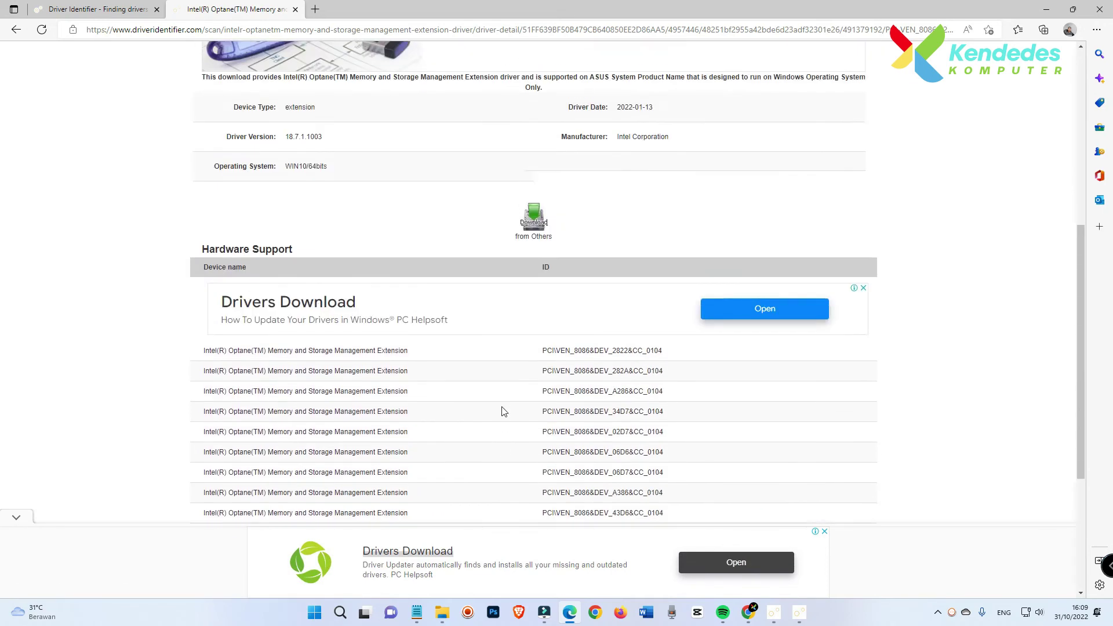
{"action": "scroll", "coordinate": [469, 415], "scroll_direction": "down", "scroll_amount": 3}
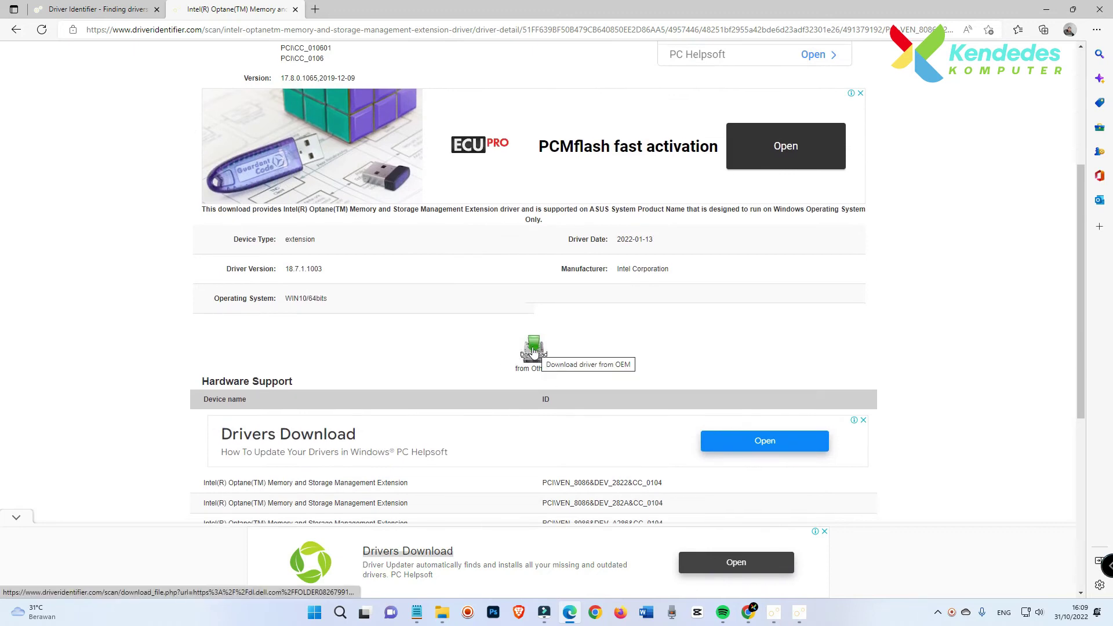
{"action": "left_click", "coordinate": [533, 349]}
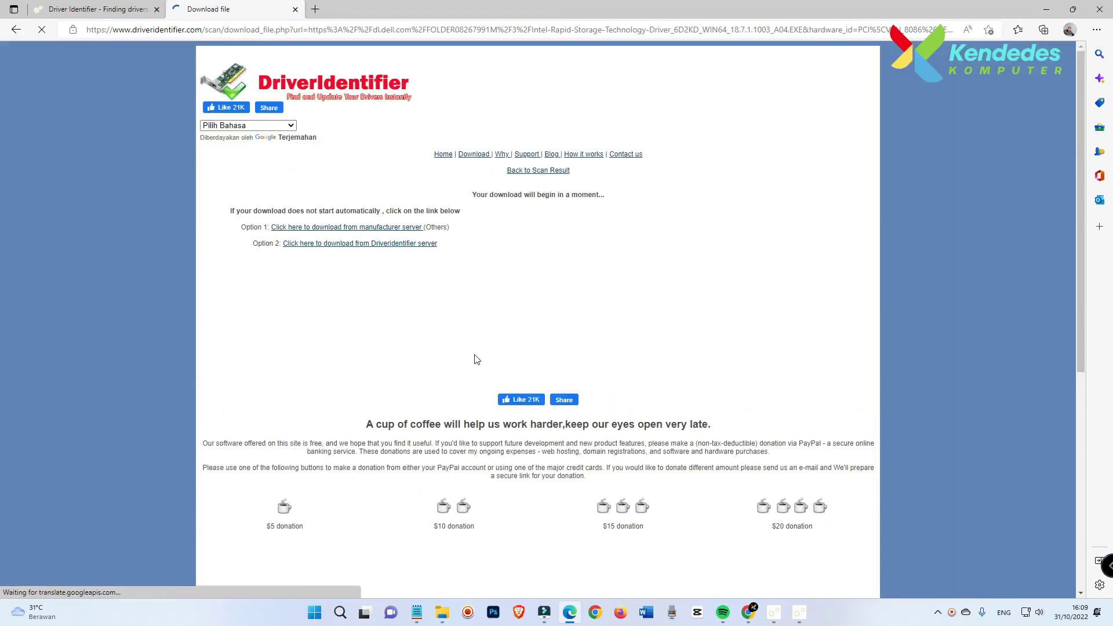